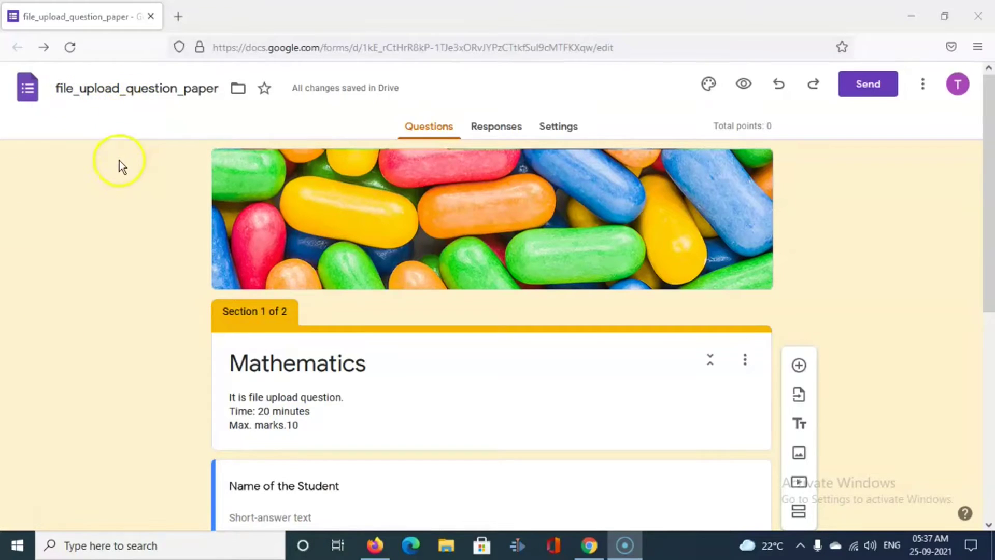
pyautogui.scroll(-4, 119, 161)
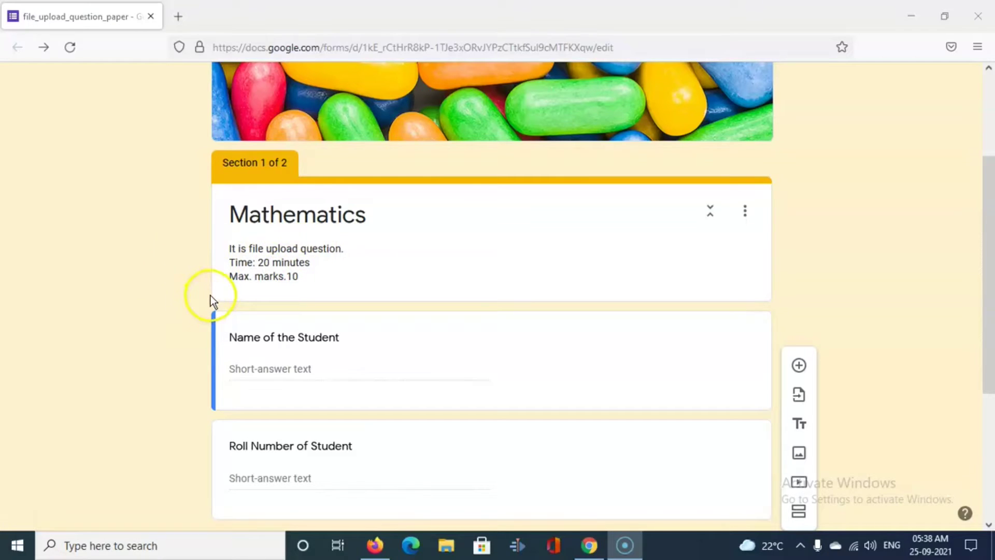
pyautogui.scroll(-2, 143, 289)
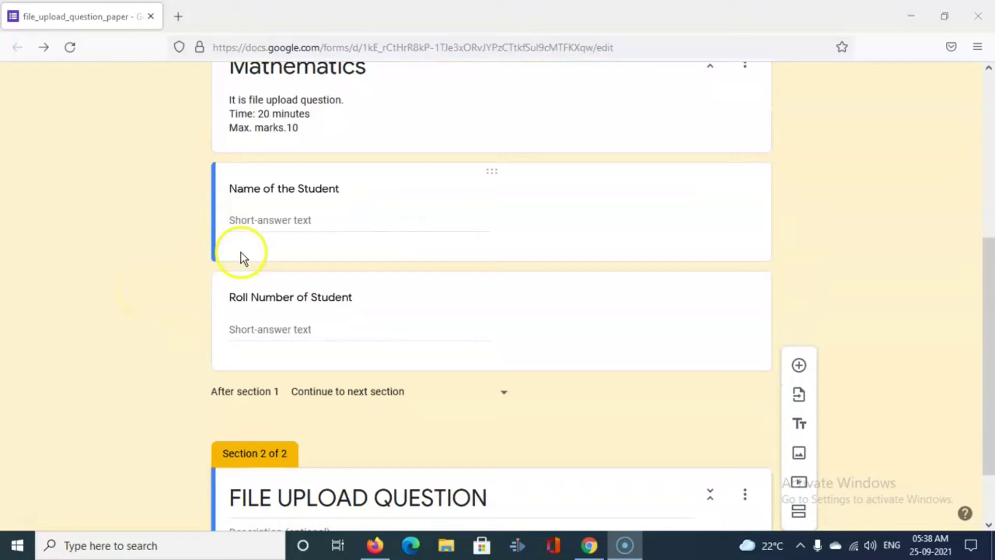
pyautogui.scroll(-1, 203, 277)
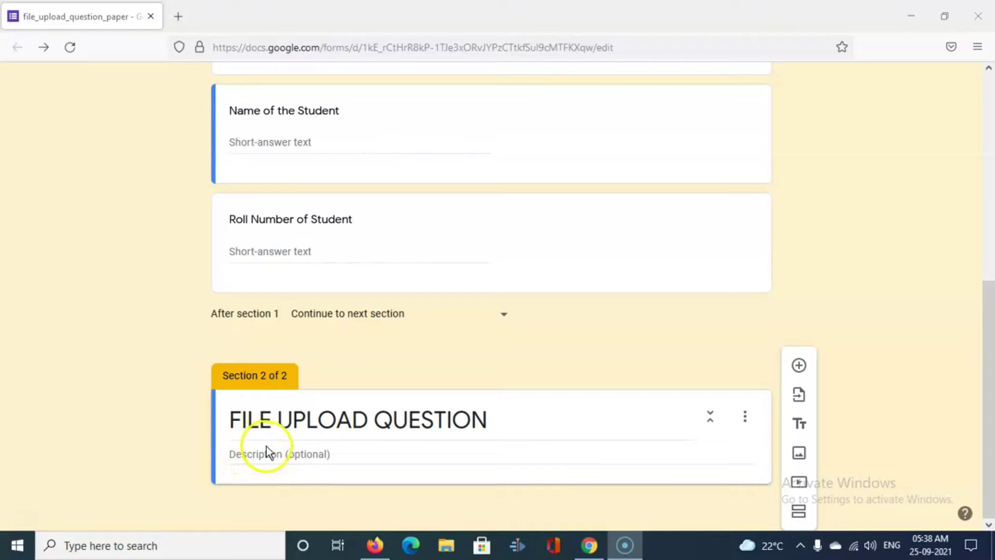
# Step: Add a file-upload question to section 2 and start its prompt 'Submit your answer.'
pyautogui.click(799, 367)
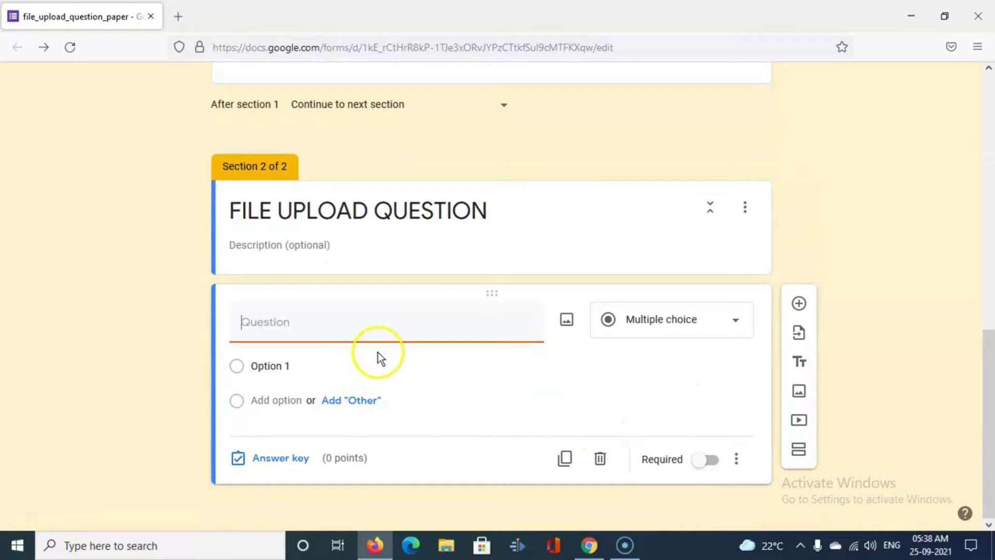
pyautogui.click(678, 321)
pyautogui.click(639, 318)
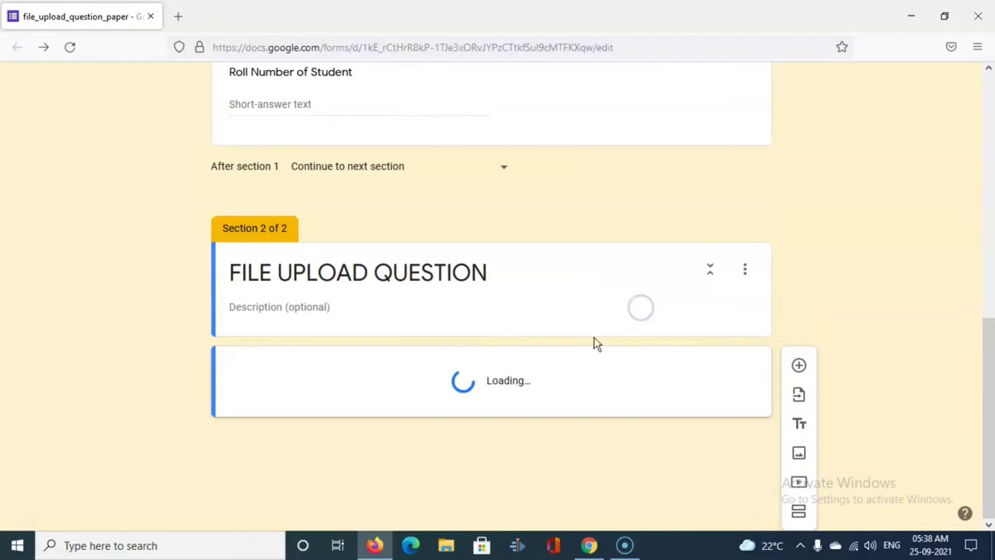
pyautogui.scroll(-3, 388, 412)
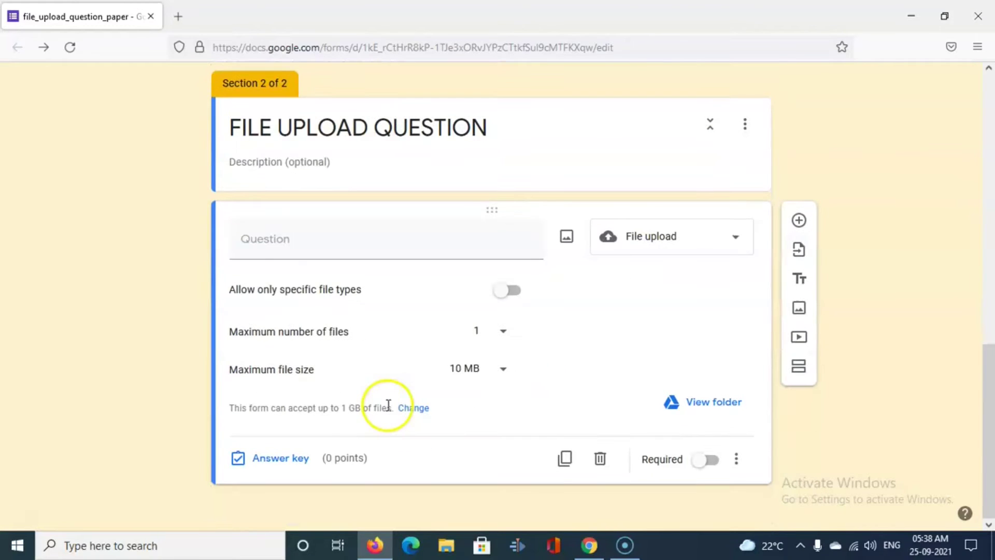
pyautogui.click(281, 242)
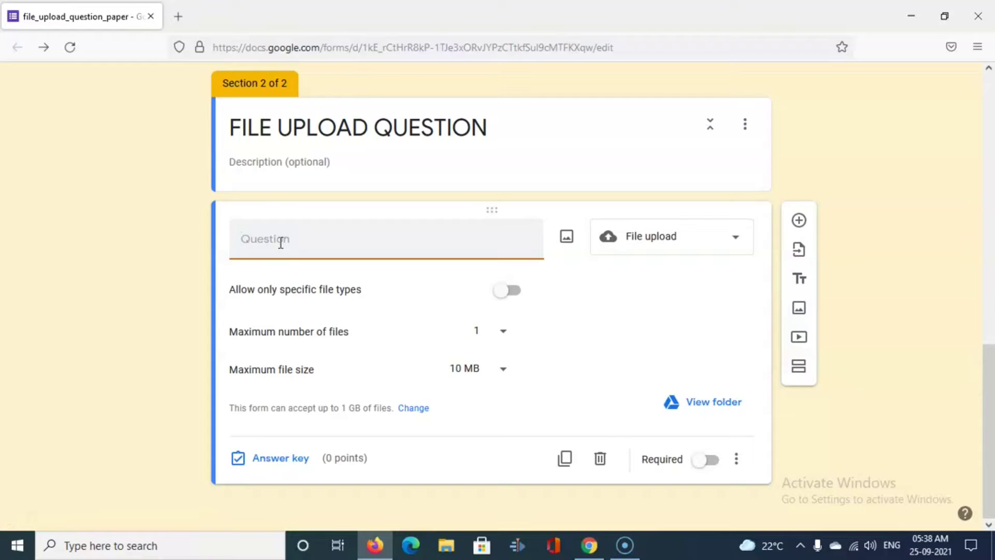
pyautogui.write('Submit ')
pyautogui.write('yo')
pyautogui.write(' answer.')
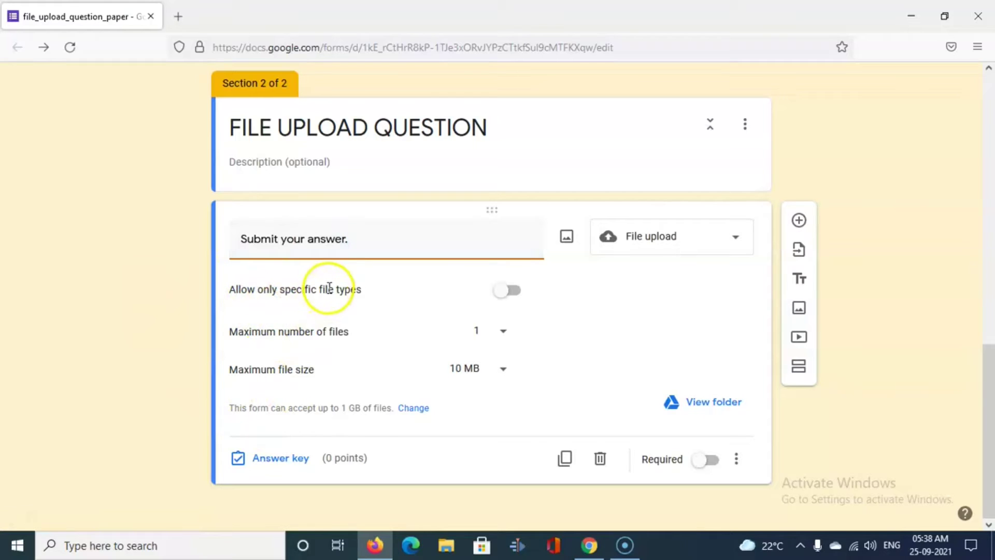
# Step: Allow only specific file types and accept PDF files only
pyautogui.click(515, 294)
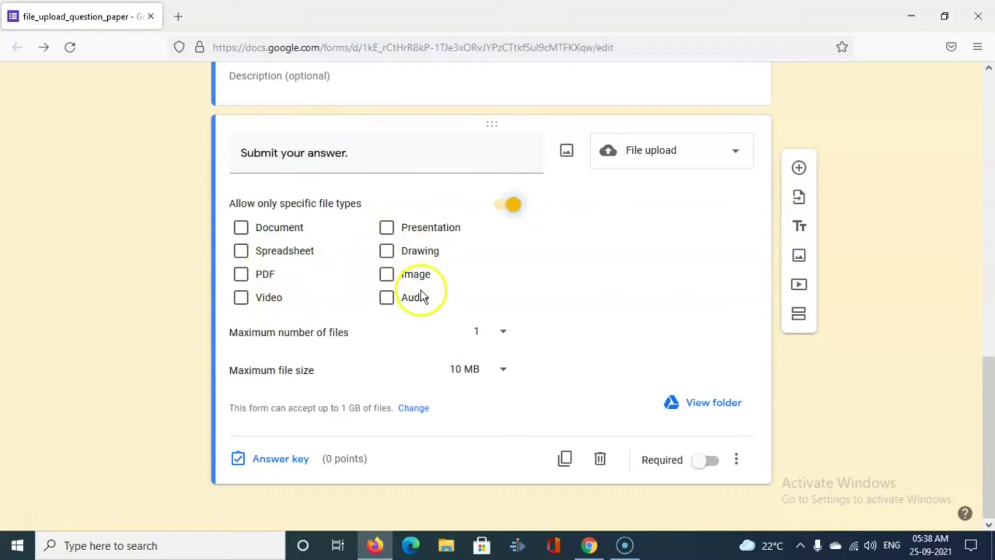
pyautogui.click(242, 274)
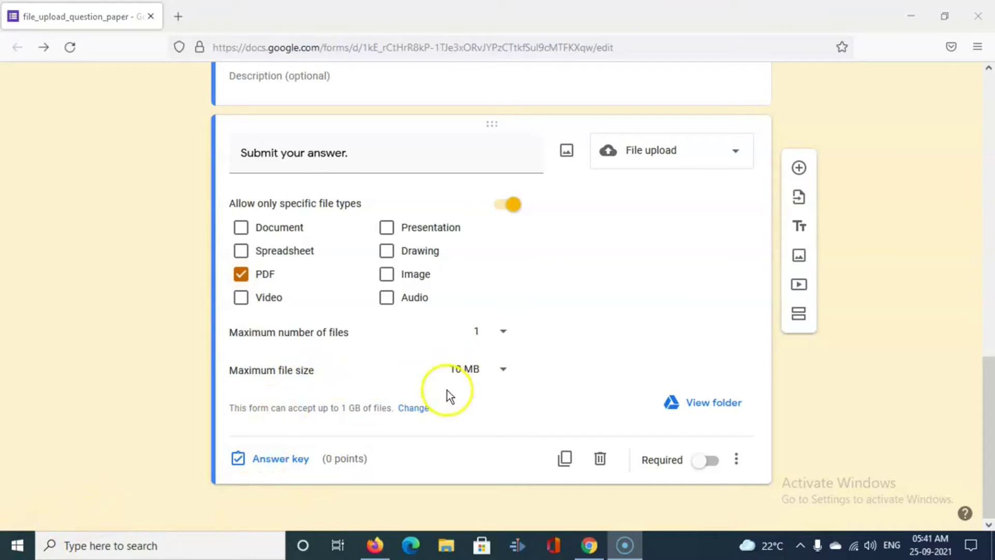
# Step: Set the maximum file size first to 1 MB, then raise it to 1 GB
pyautogui.click(476, 376)
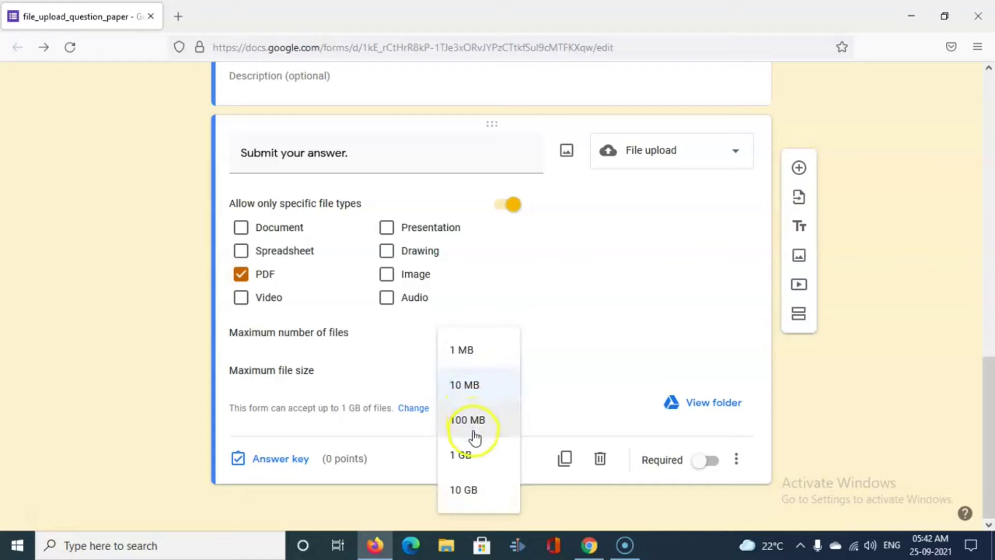
pyautogui.click(478, 350)
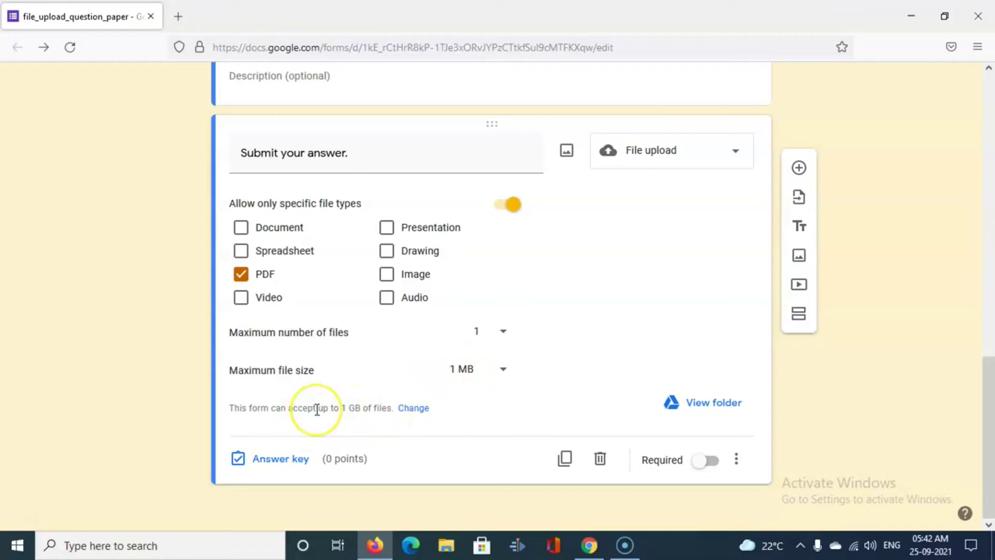
pyautogui.click(341, 411)
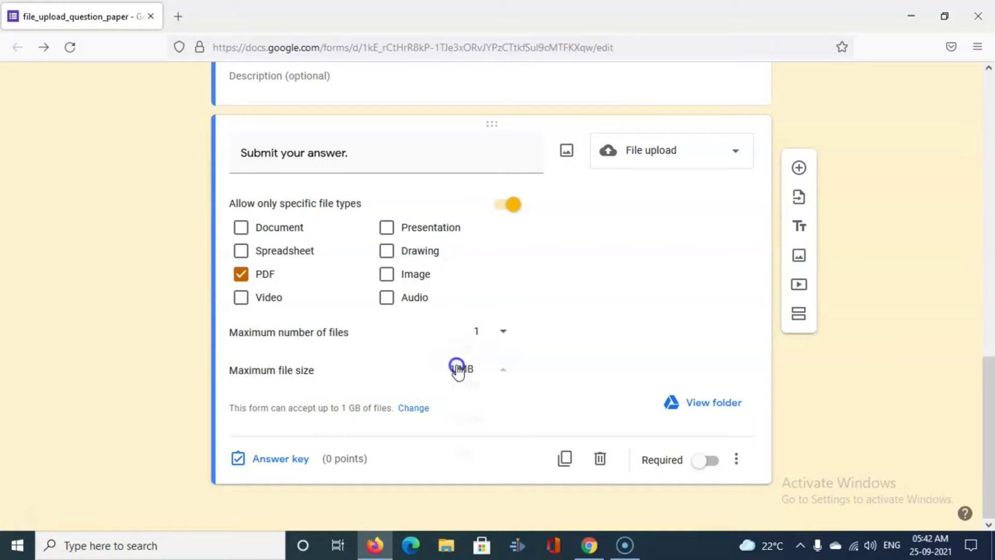
pyautogui.click(458, 369)
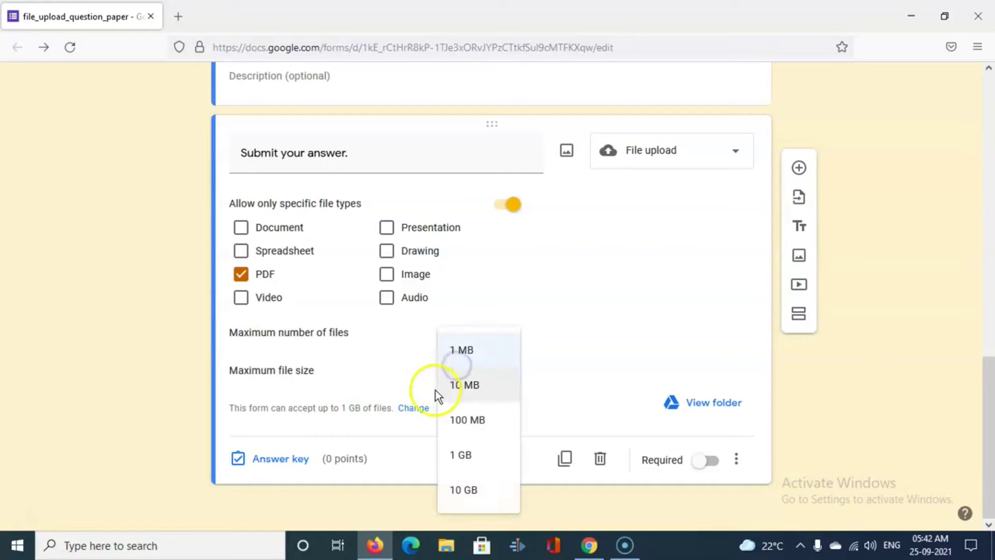
pyautogui.click(461, 459)
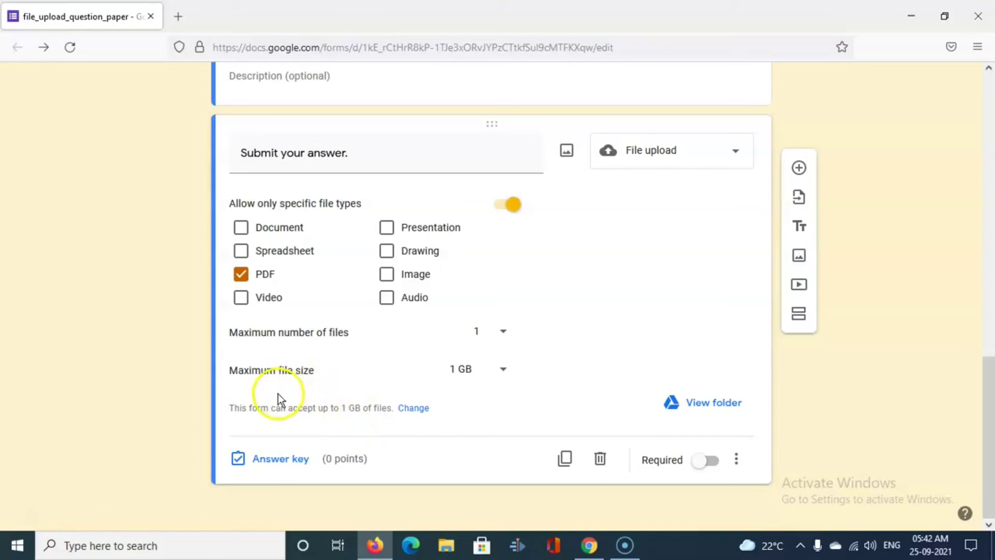
# Step: Set the form-wide total upload size limit to 100 GB in Settings
pyautogui.click(411, 408)
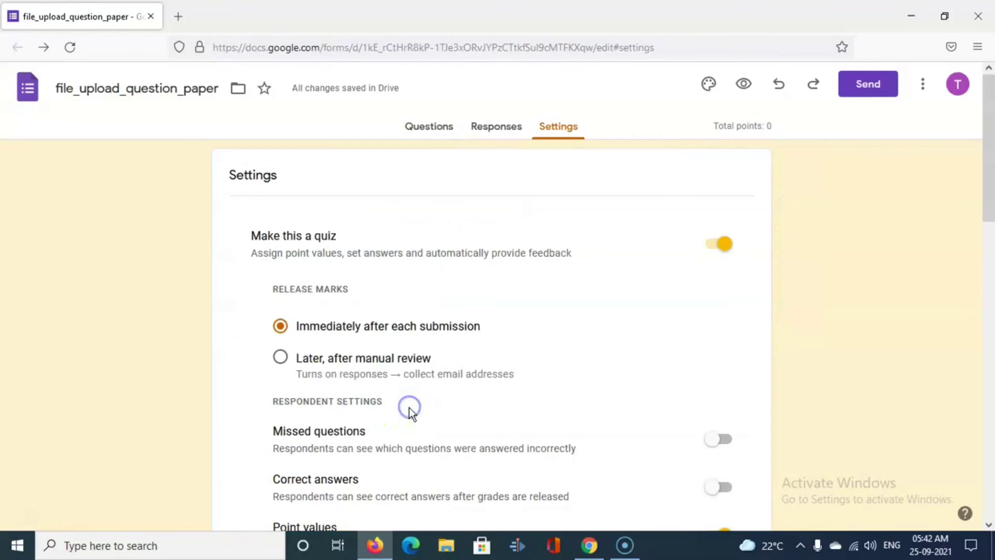
pyautogui.scroll(-3, 392, 366)
pyautogui.scroll(-3, 391, 369)
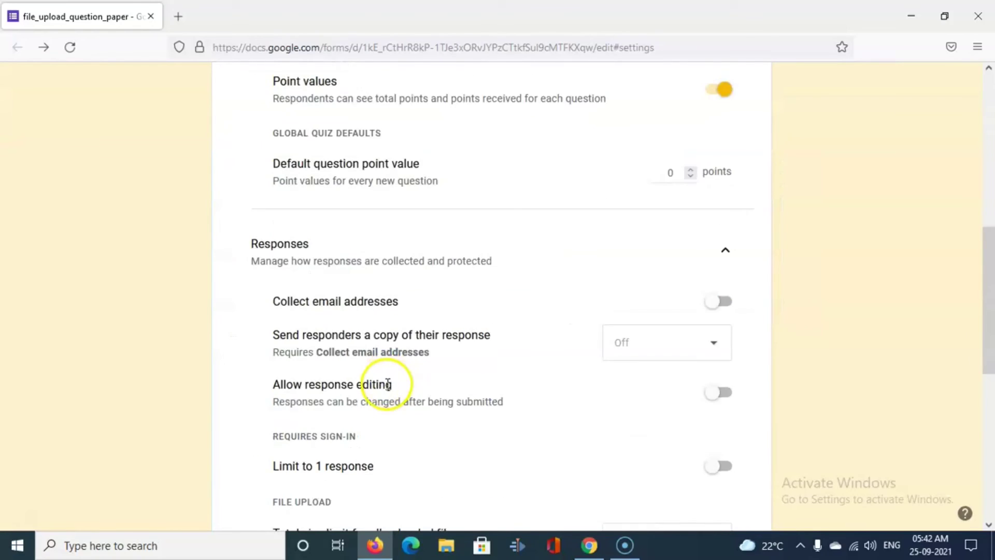
pyautogui.scroll(-3, 390, 381)
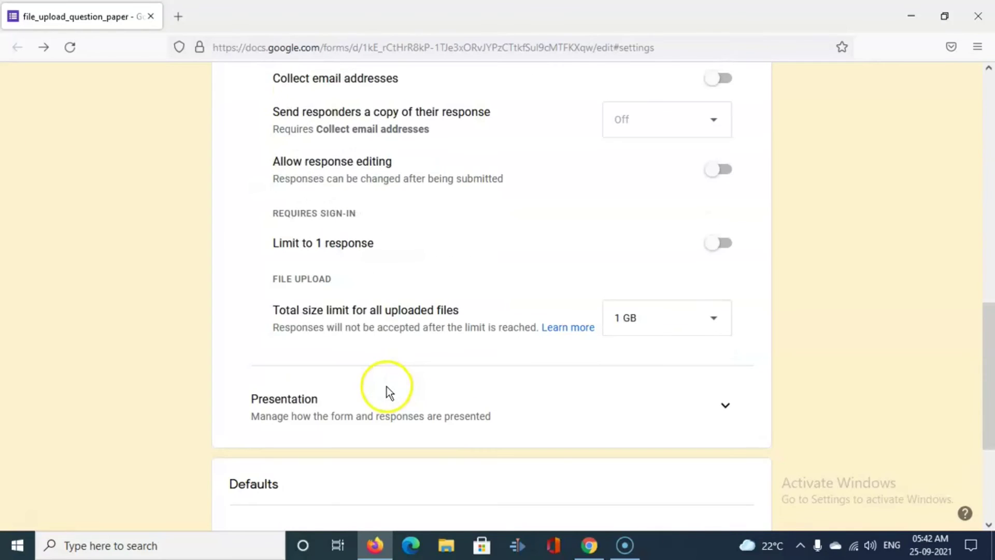
pyautogui.click(656, 325)
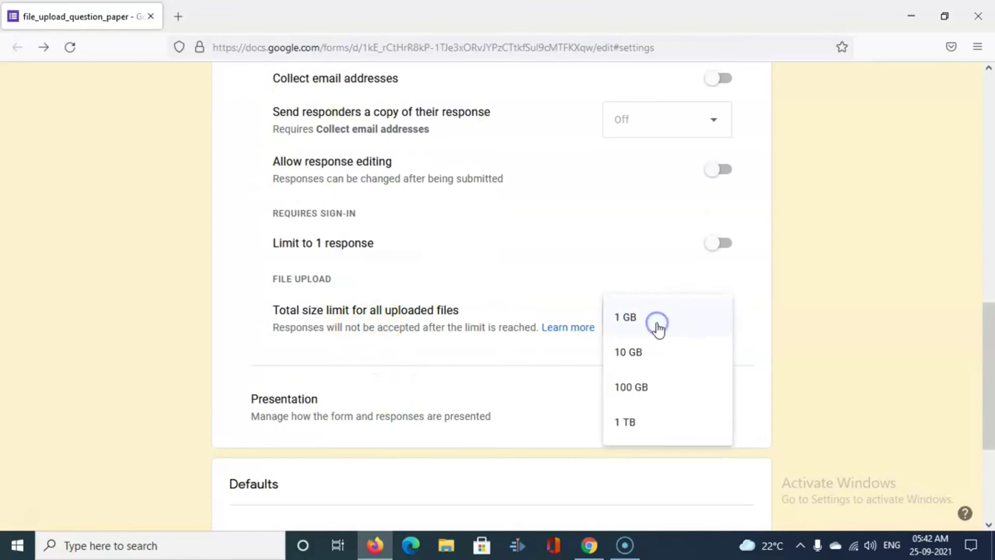
pyautogui.click(634, 396)
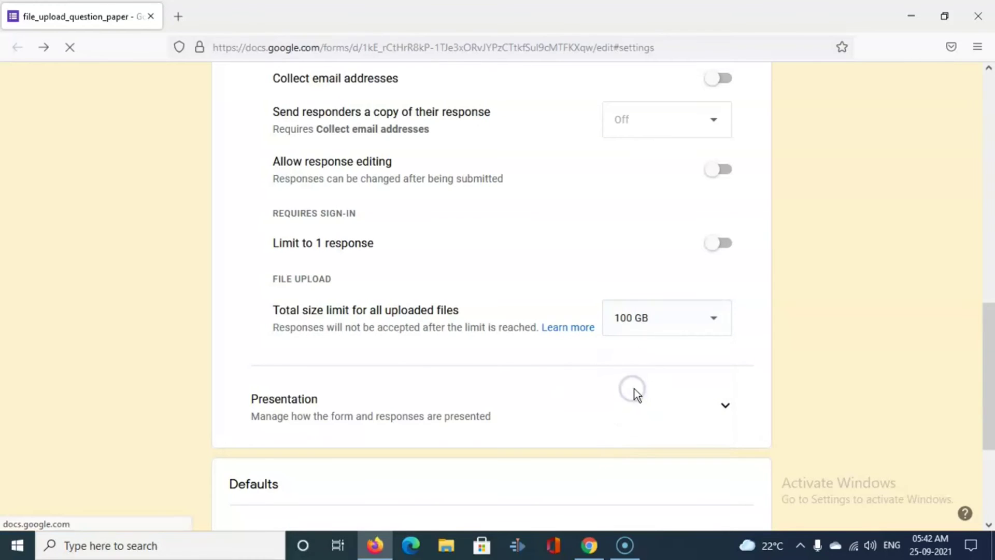
pyautogui.scroll(-1, 519, 390)
pyautogui.scroll(-2, 519, 390)
pyautogui.scroll(5, 519, 390)
pyautogui.scroll(5, 518, 389)
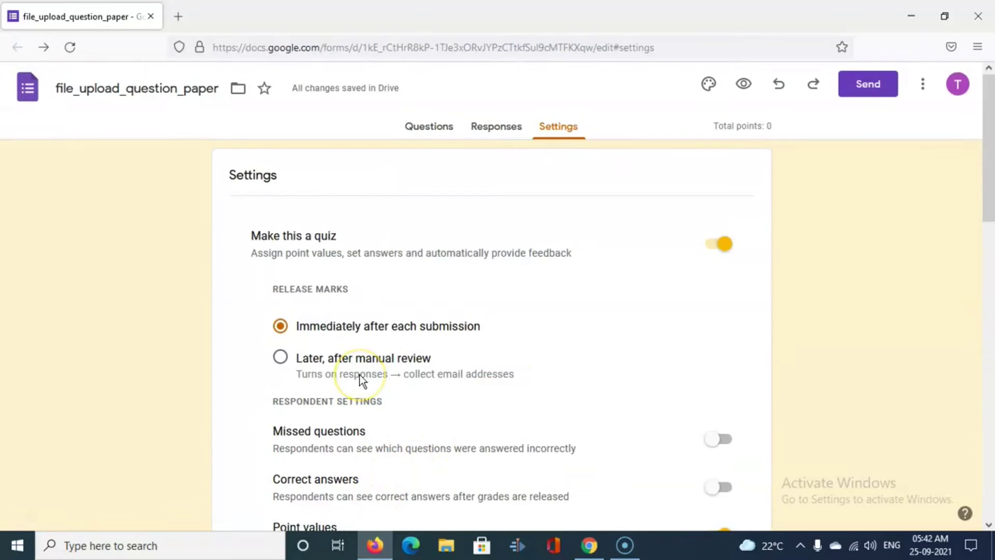
# Step: Return to the Questions view to check the upload question now shows 100 GB
pyautogui.click(432, 129)
pyautogui.scroll(-3, 420, 246)
pyautogui.scroll(-3, 382, 318)
pyautogui.scroll(-2, 382, 321)
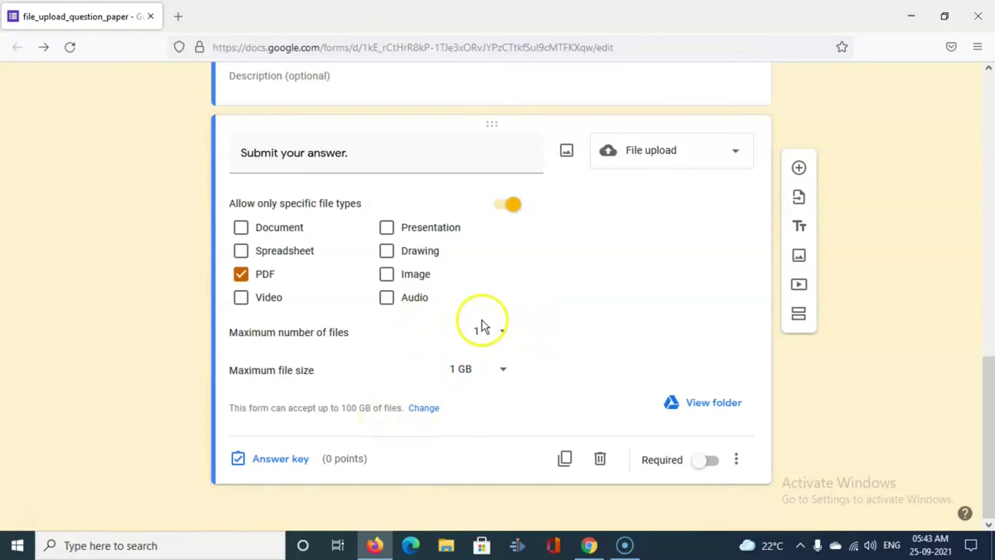
pyautogui.scroll(10, 482, 320)
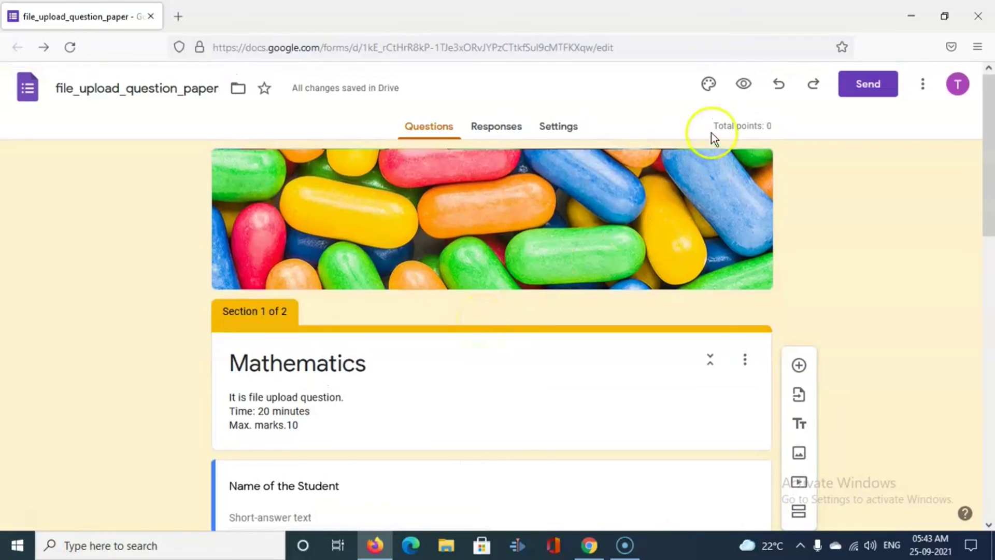
# Step: Preview the form, answer roll number 33 and name Tom, and advance to page 2
pyautogui.click(745, 84)
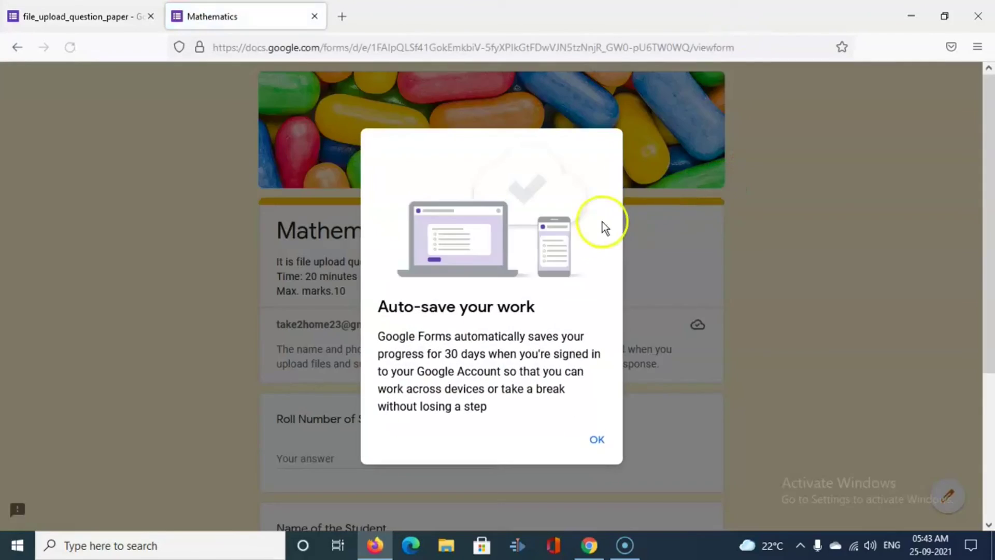
pyautogui.click(597, 439)
pyautogui.scroll(-2, 389, 371)
pyautogui.click(357, 314)
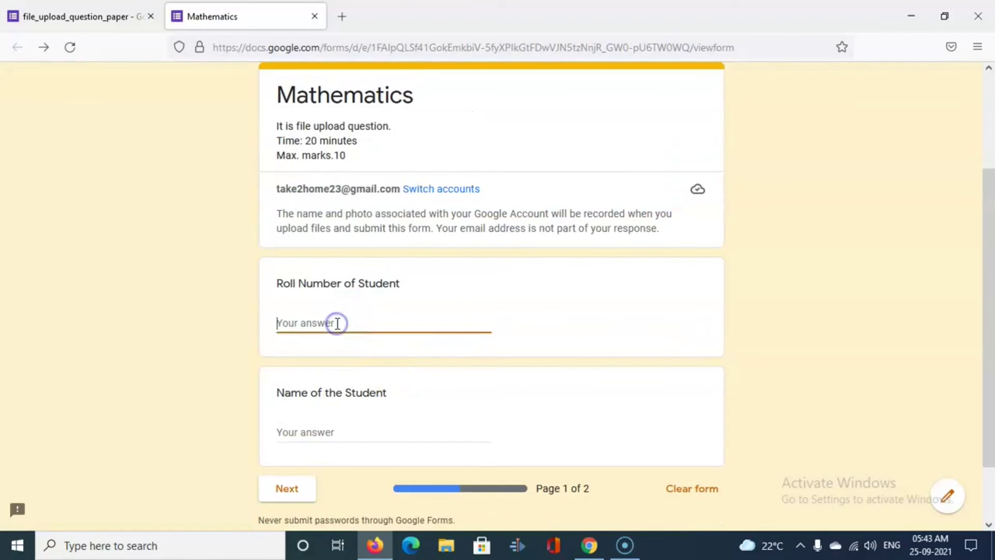
pyautogui.write('33')
pyautogui.scroll(-2, 333, 336)
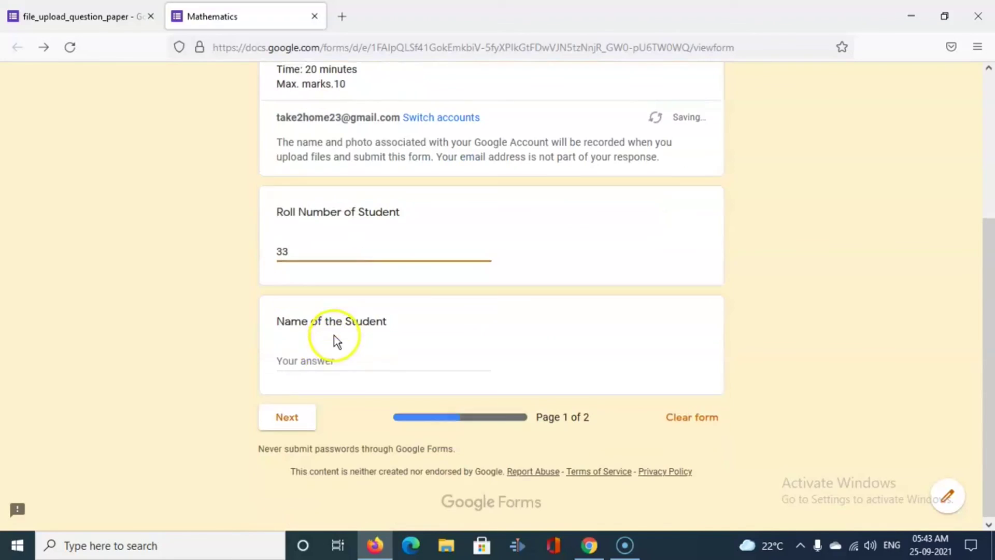
pyautogui.click(325, 359)
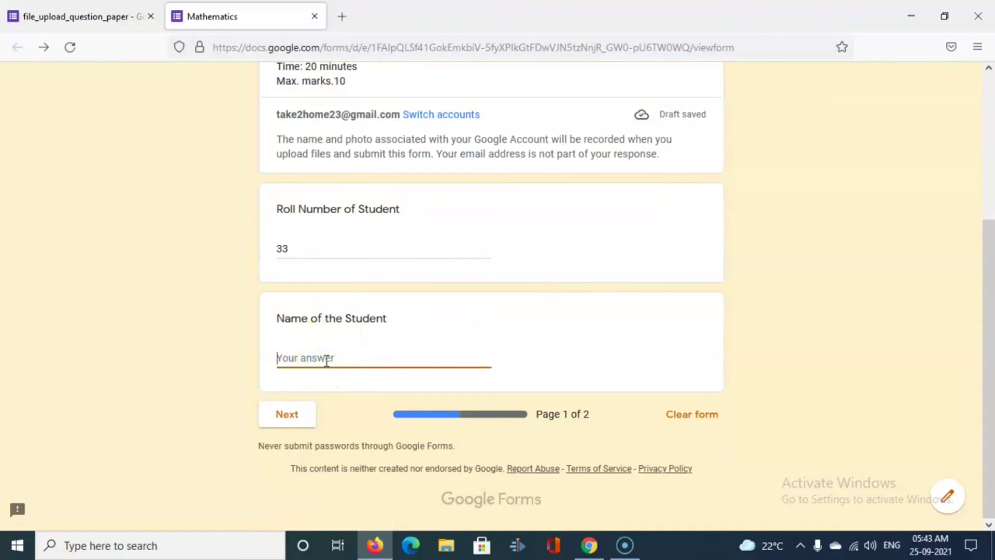
pyautogui.write('Tom')
pyautogui.click(290, 418)
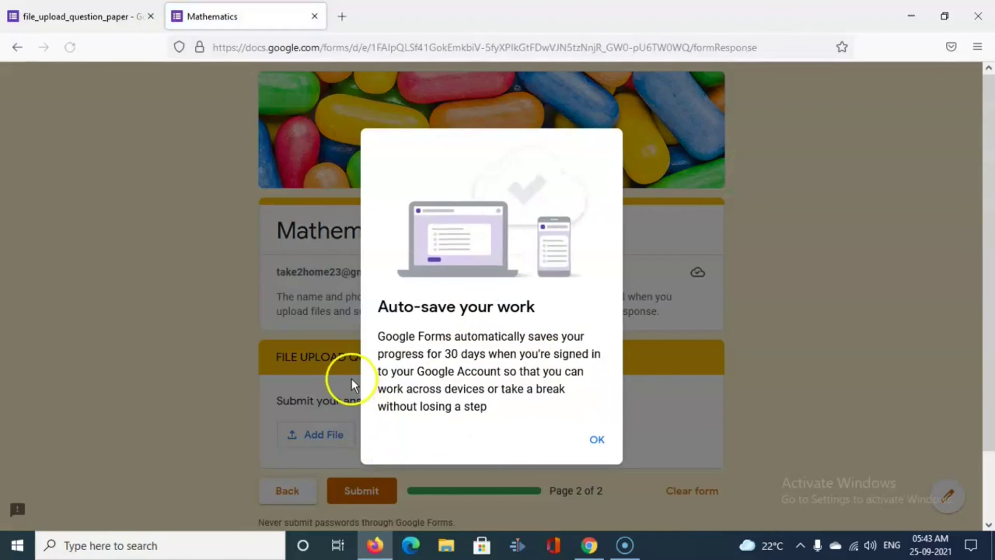
pyautogui.click(597, 438)
pyautogui.scroll(-1, 337, 349)
pyautogui.scroll(-1, 337, 348)
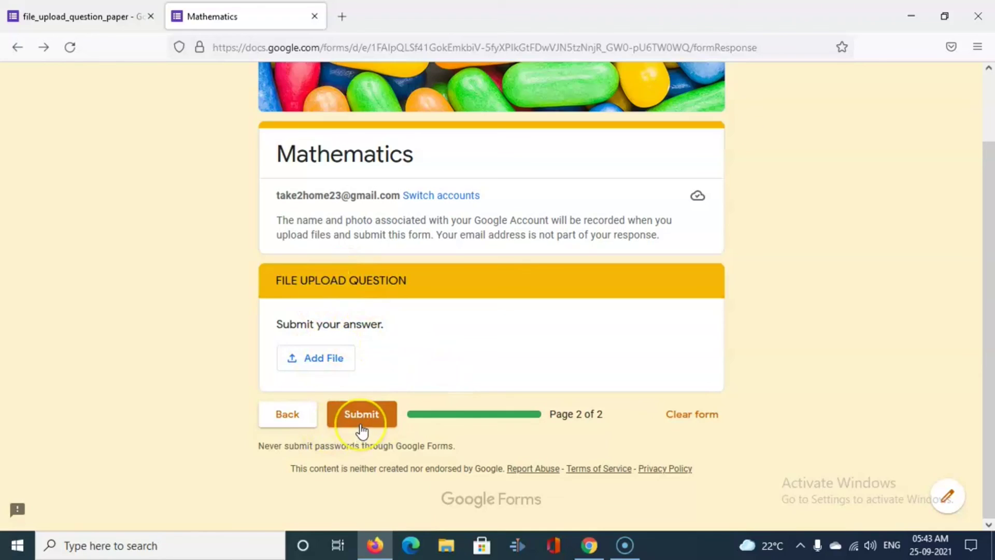
pyautogui.scroll(2, 361, 430)
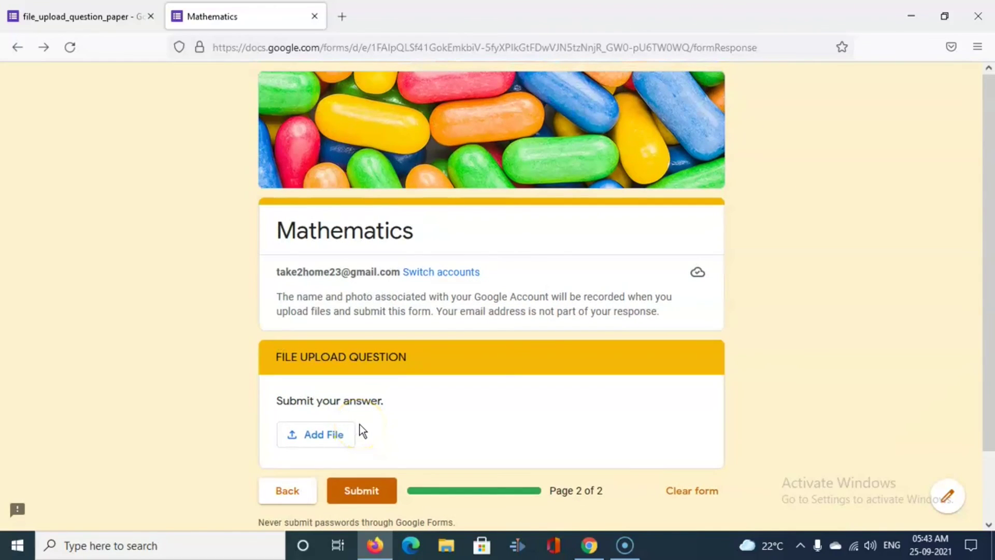